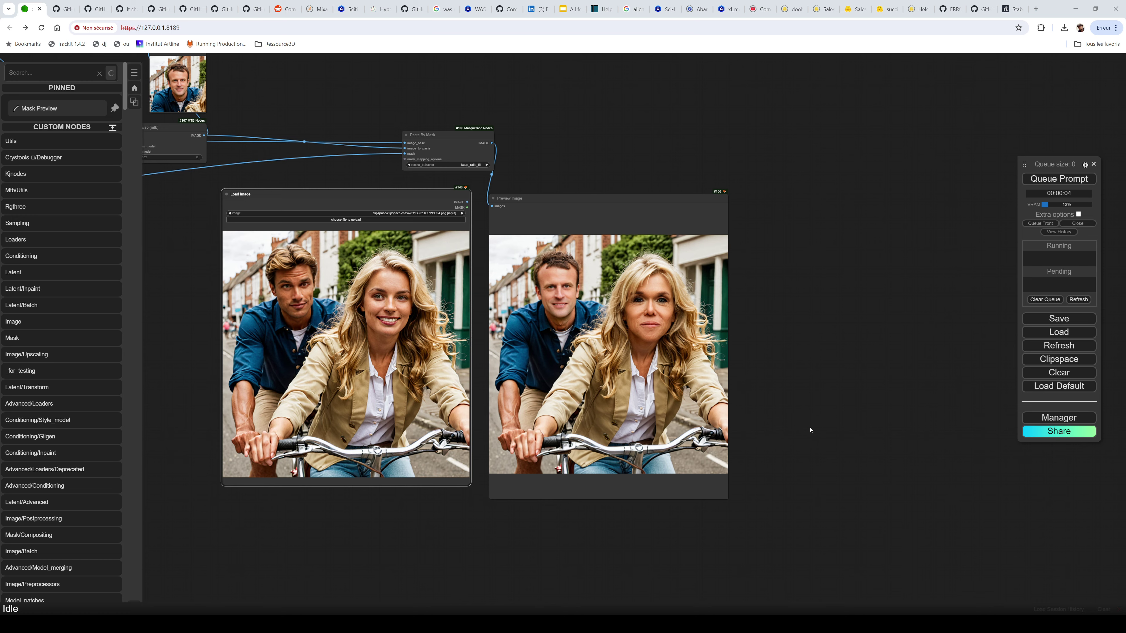
# - Review the PuLID_ComfyUI repository on GitHub, covering its file list, example workflow, notes and installation section
pyautogui.scroll(-3, 810, 430)
pyautogui.moveTo(217, 218); pyautogui.dragTo(390, 278)
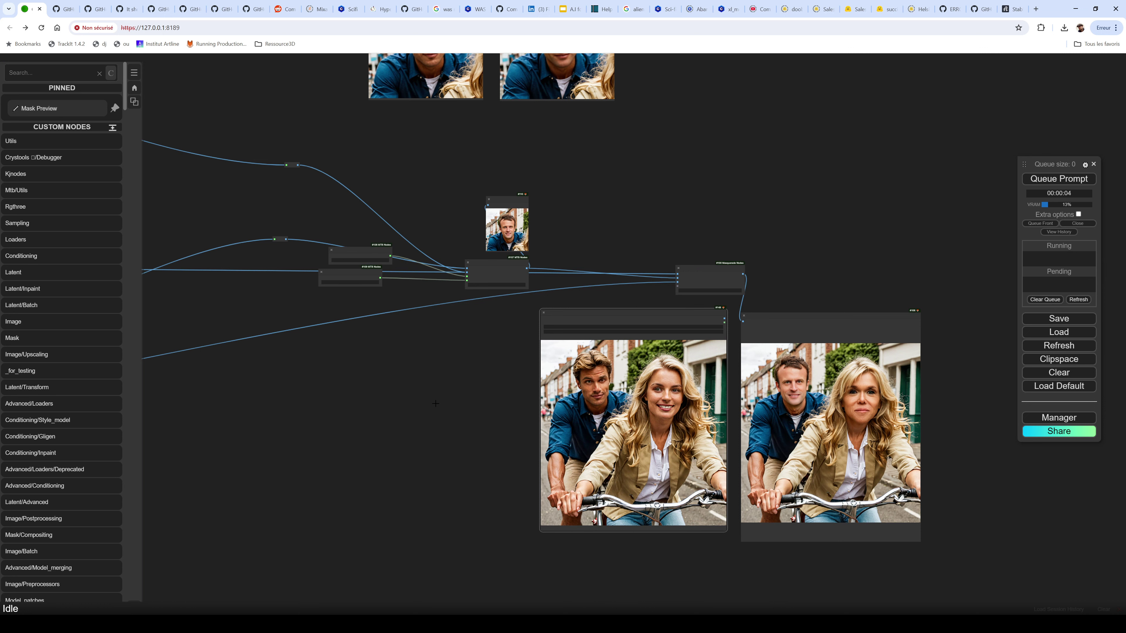
pyautogui.click(64, 9)
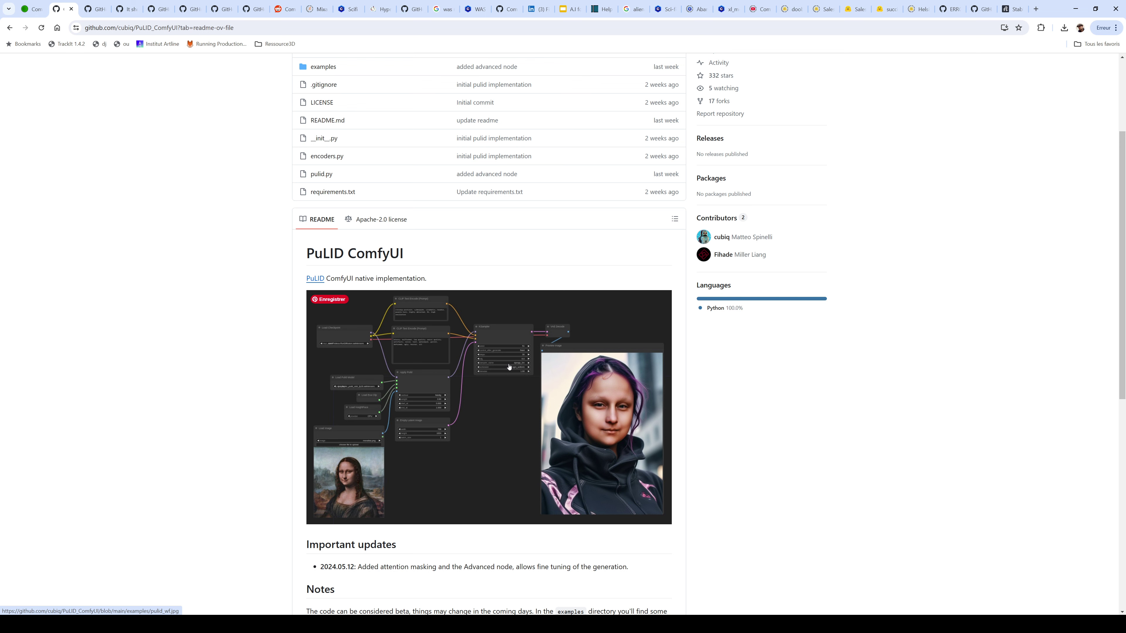
pyautogui.scroll(2, 509, 366)
pyautogui.scroll(-1, 509, 367)
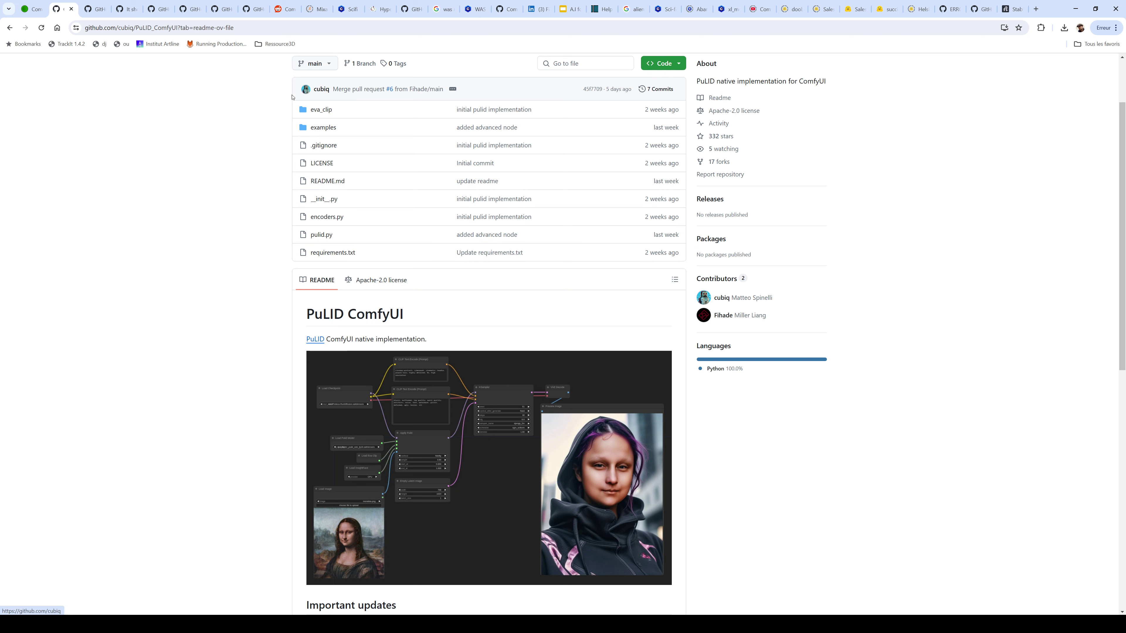
pyautogui.moveTo(321, 88)
pyautogui.scroll(-5, 839, 485)
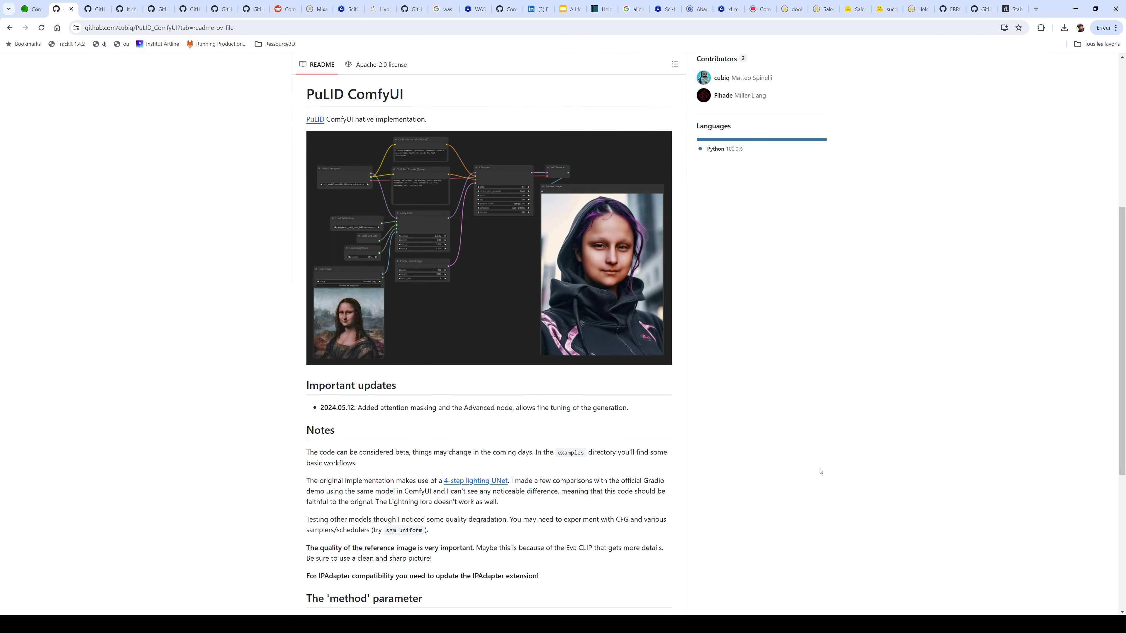
pyautogui.scroll(4, 820, 472)
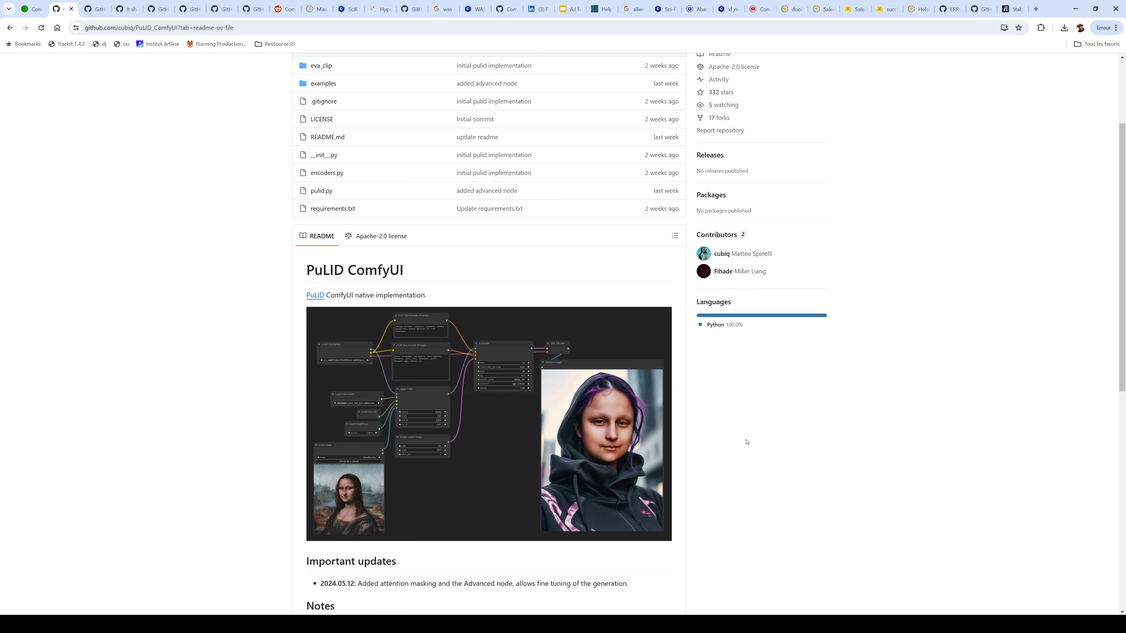
pyautogui.scroll(-10, 745, 442)
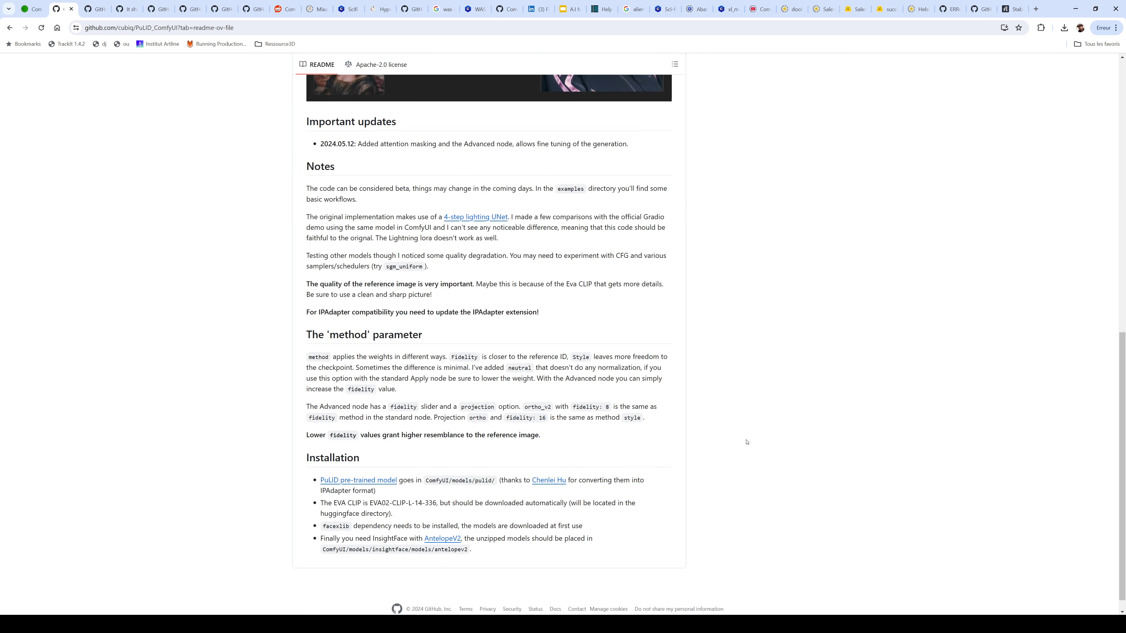
pyautogui.scroll(5, 745, 442)
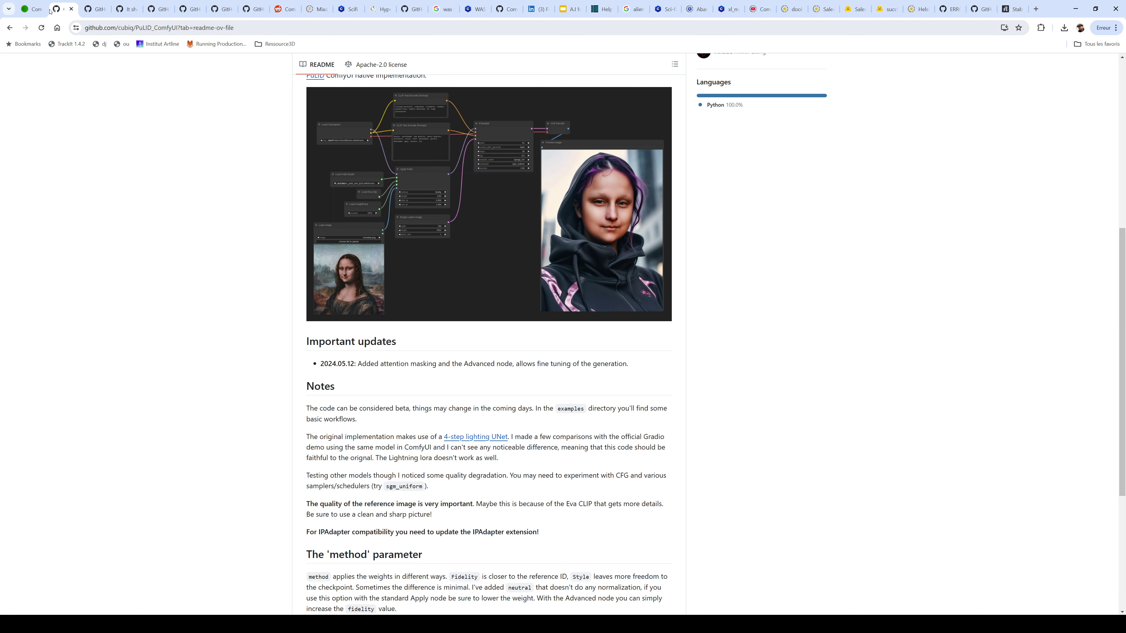
# - Return to ComfyUI and search the Manager's installable custom nodes for PulID
pyautogui.click(32, 9)
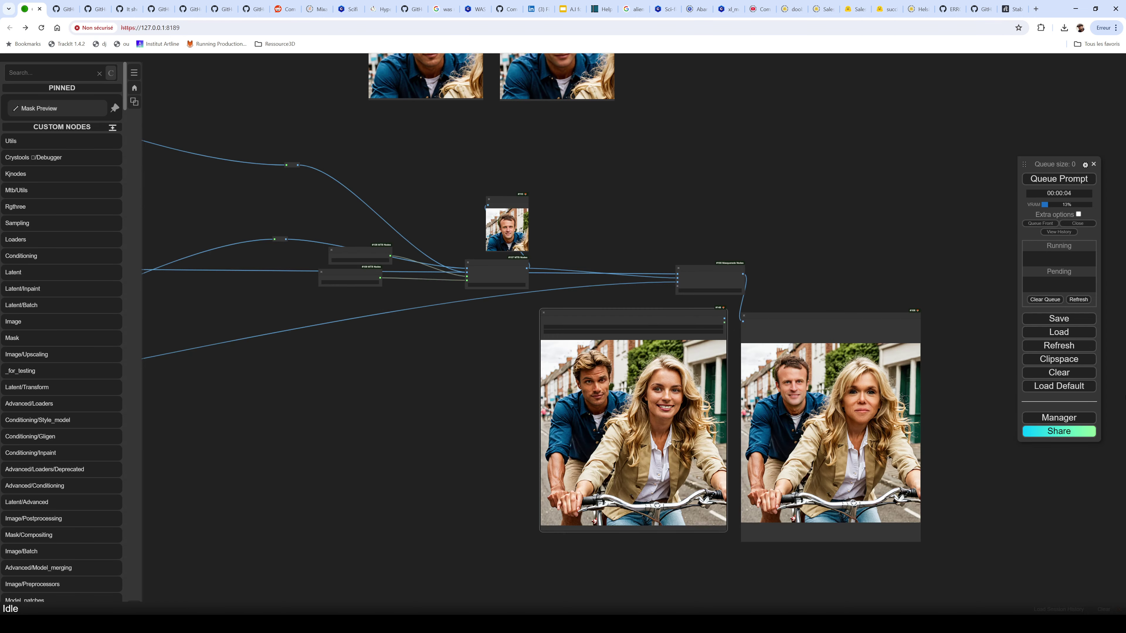
pyautogui.click(1061, 418)
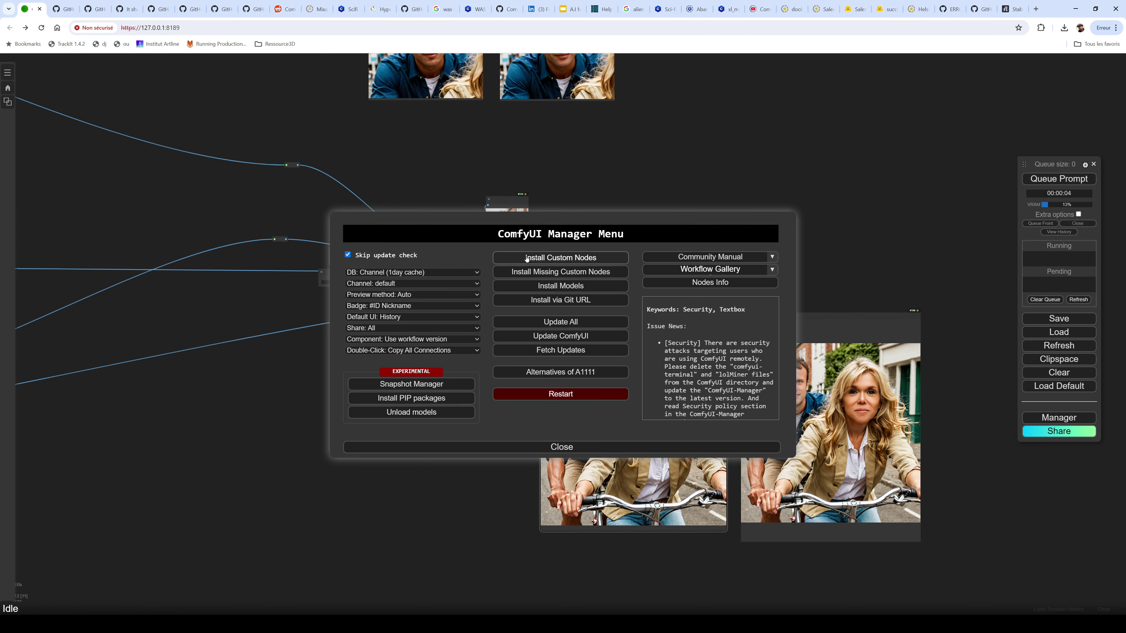
pyautogui.click(554, 262)
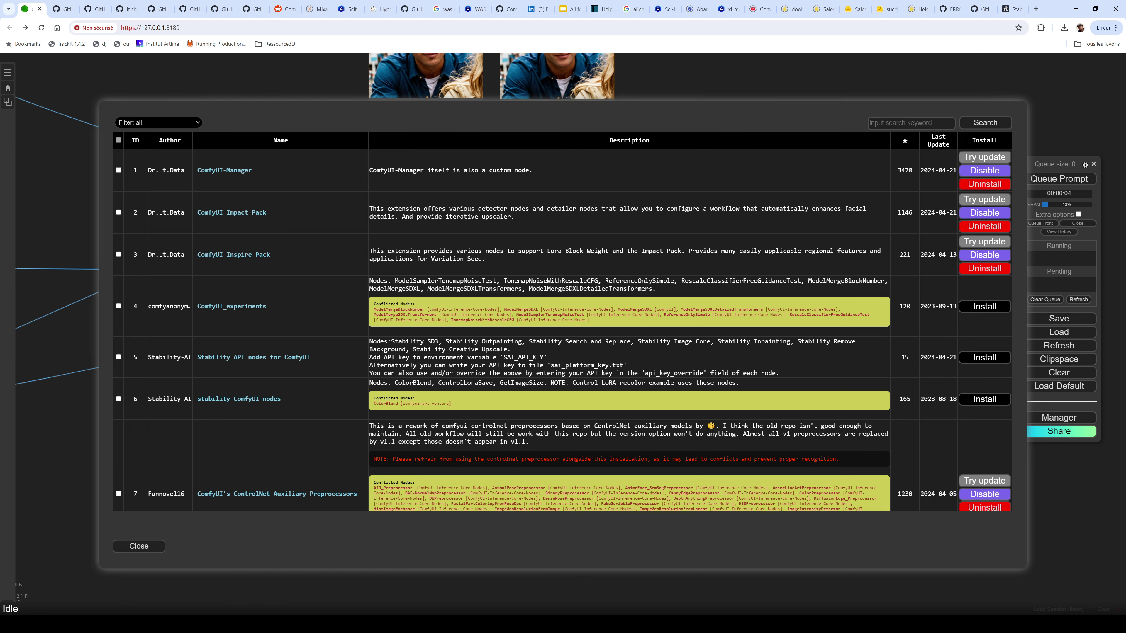
pyautogui.click(894, 126)
pyautogui.write('Pul')
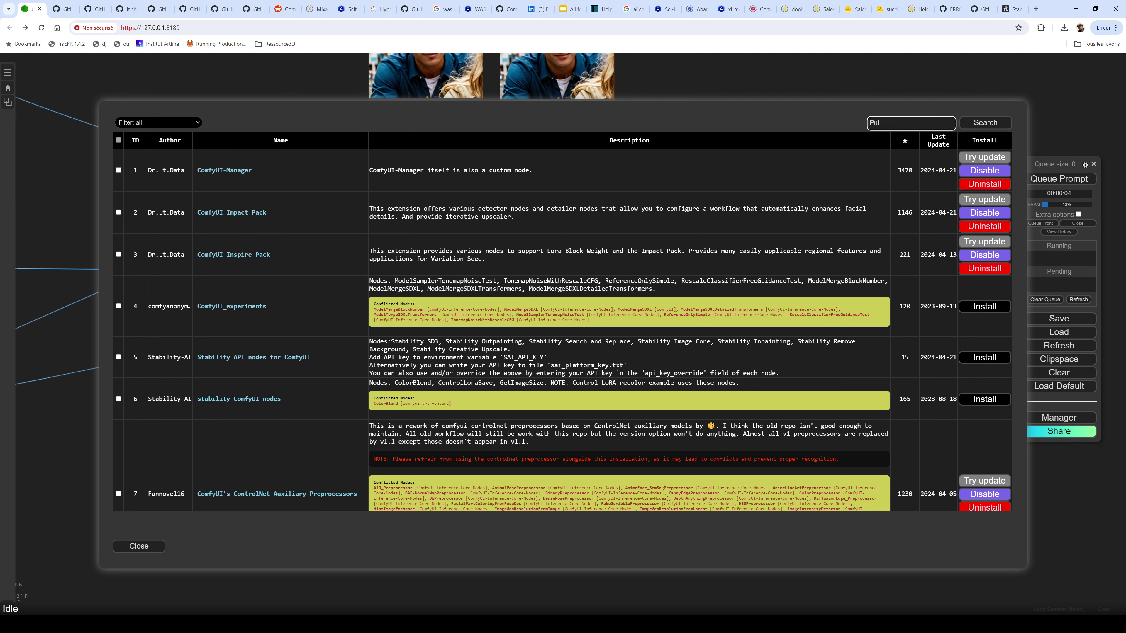
pyautogui.write('ID')
pyautogui.press('Return')
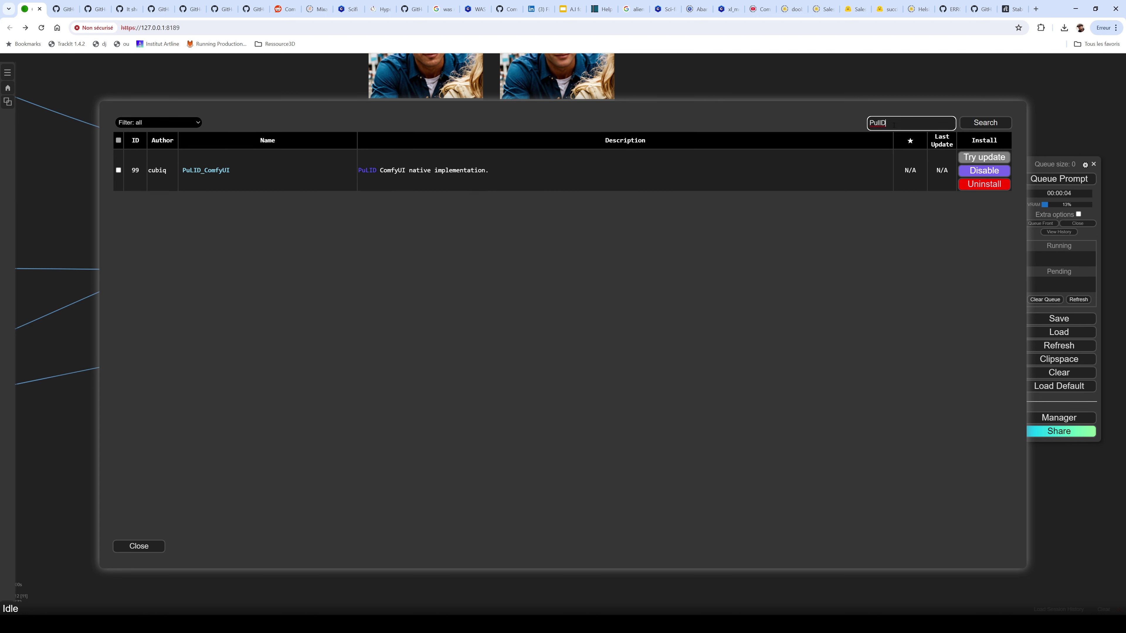
# - Open the PuLID_ComfyUI repository from the search result and read its installation requirements
pyautogui.click(206, 171)
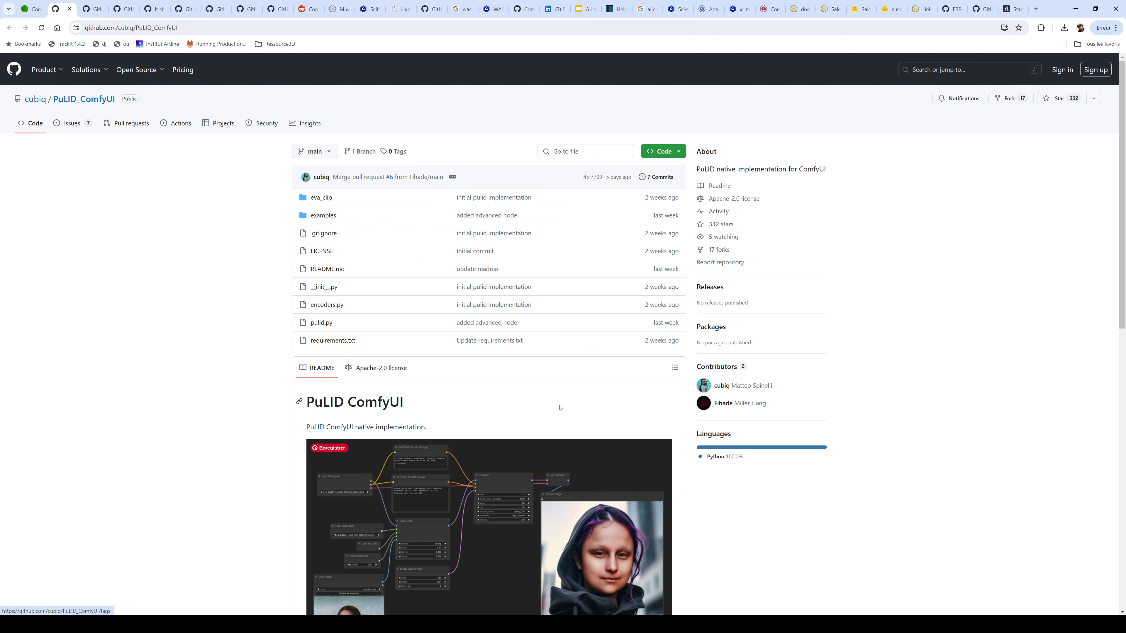
pyautogui.scroll(-12, 448, 516)
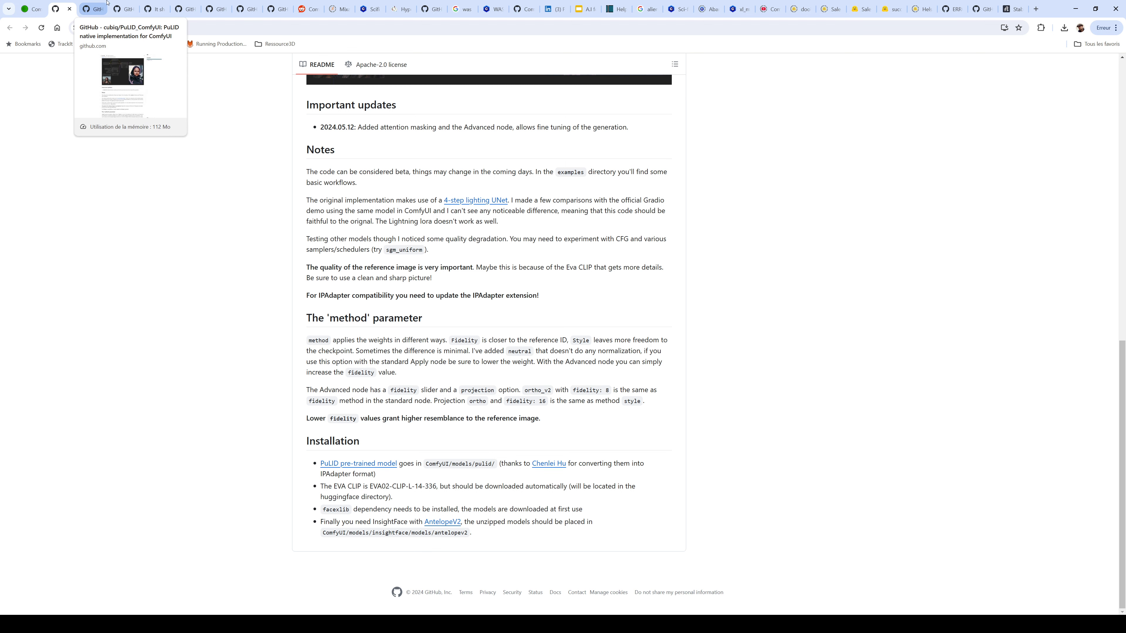
# - Open the sd-webui-roop issue about the missing insightface module and view ComfyUI's console in Stability Matrix
pyautogui.click(156, 8)
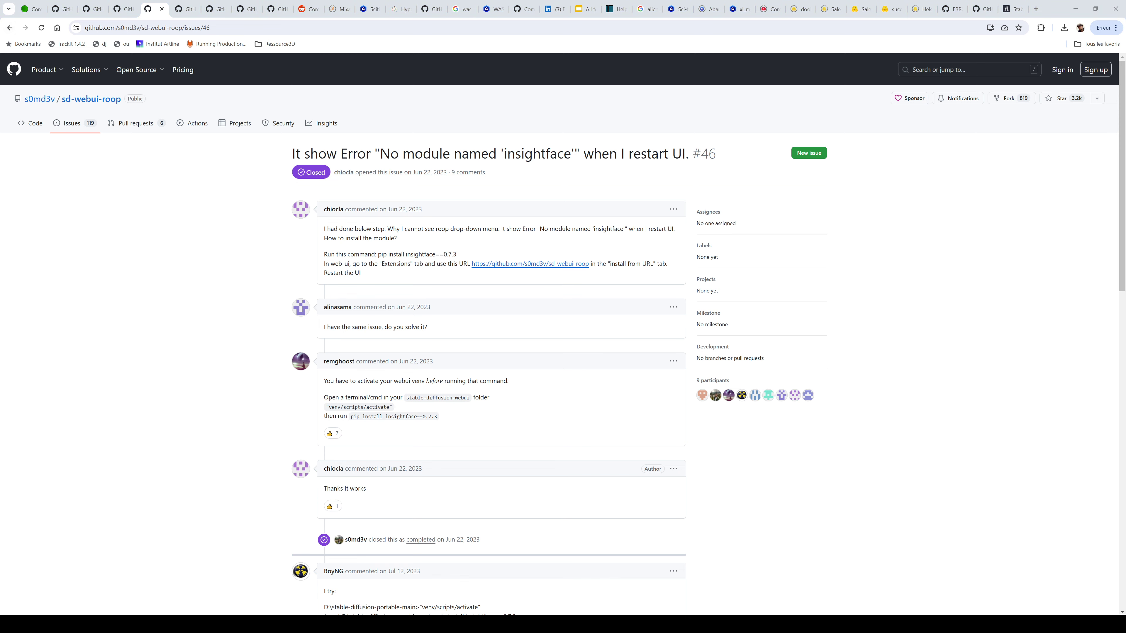
pyautogui.moveTo(1098, 630); pyautogui.dragTo(1008, 99)
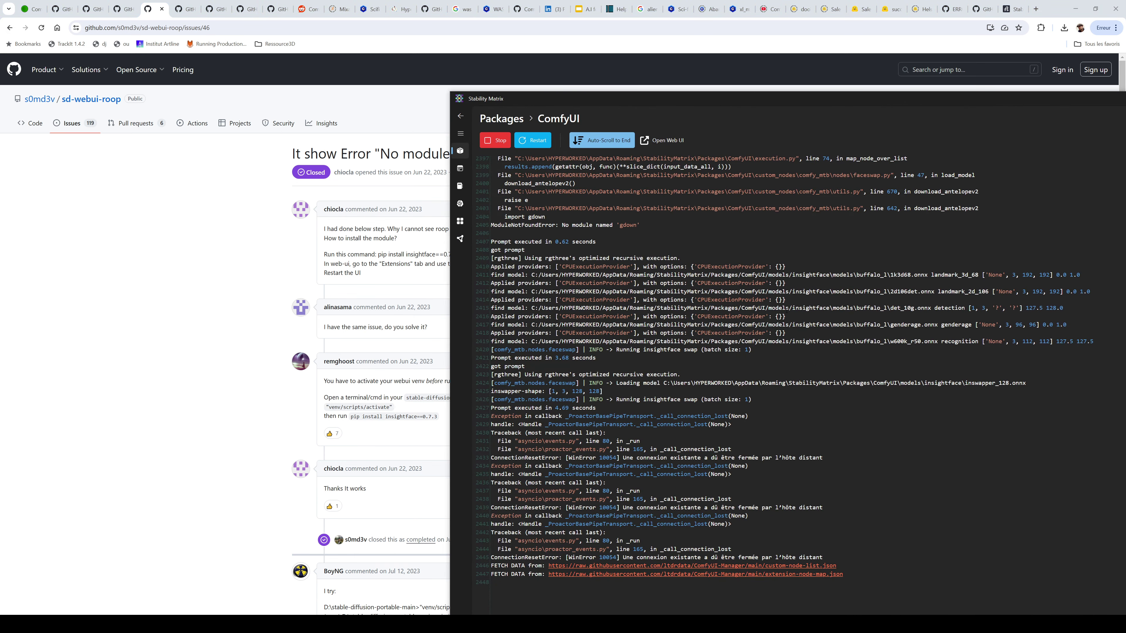
pyautogui.click(501, 119)
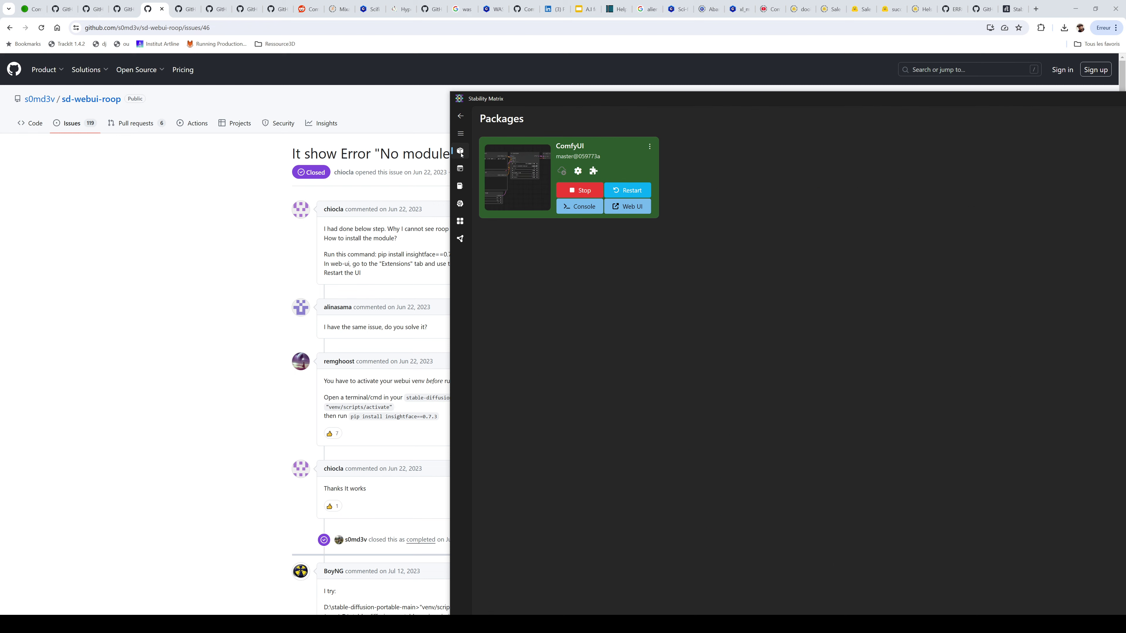
pyautogui.click(579, 206)
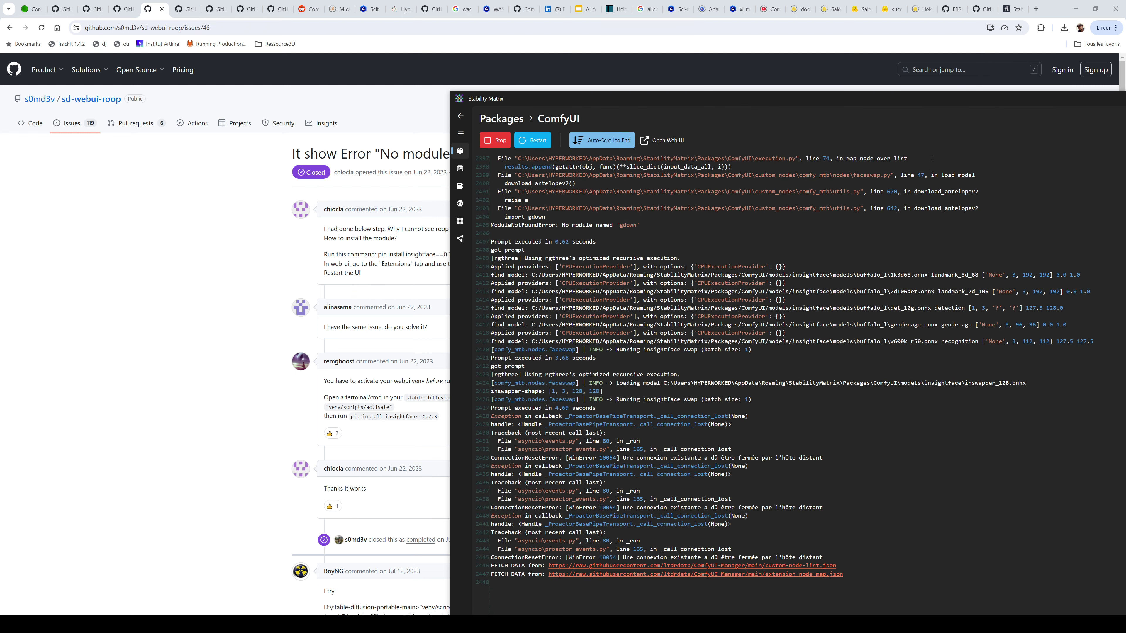
pyautogui.moveTo(991, 105); pyautogui.dragTo(0, 93)
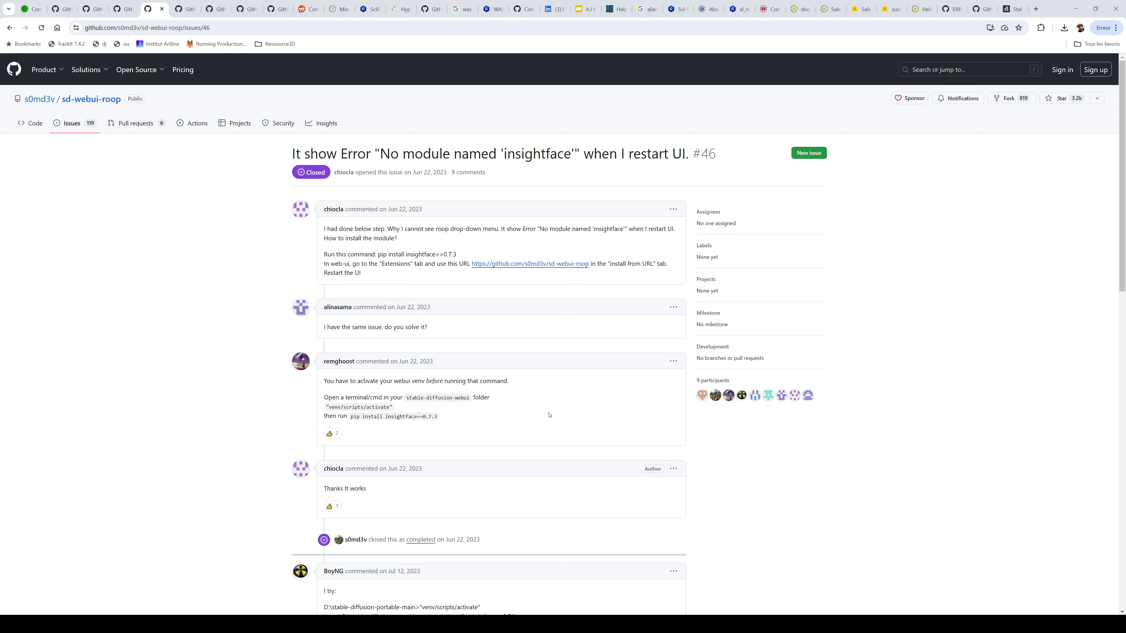
# - Highlight the issue comment's instructions for activating the venv and running pip install insightface==0.7.3
pyautogui.moveTo(453, 417); pyautogui.dragTo(312, 401)
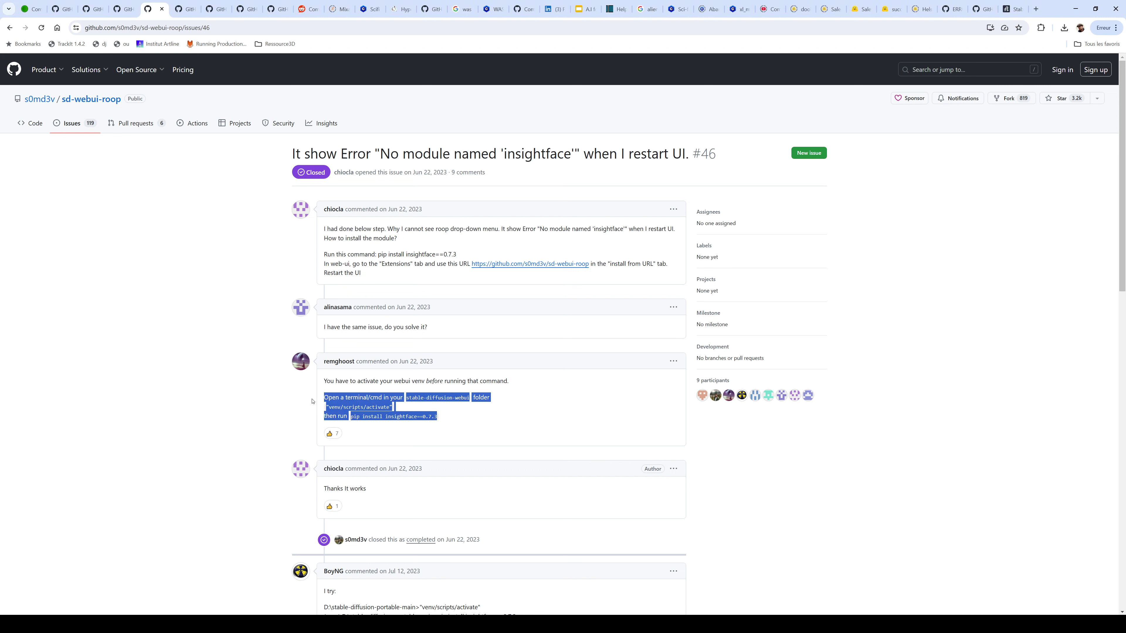
pyautogui.click(436, 416)
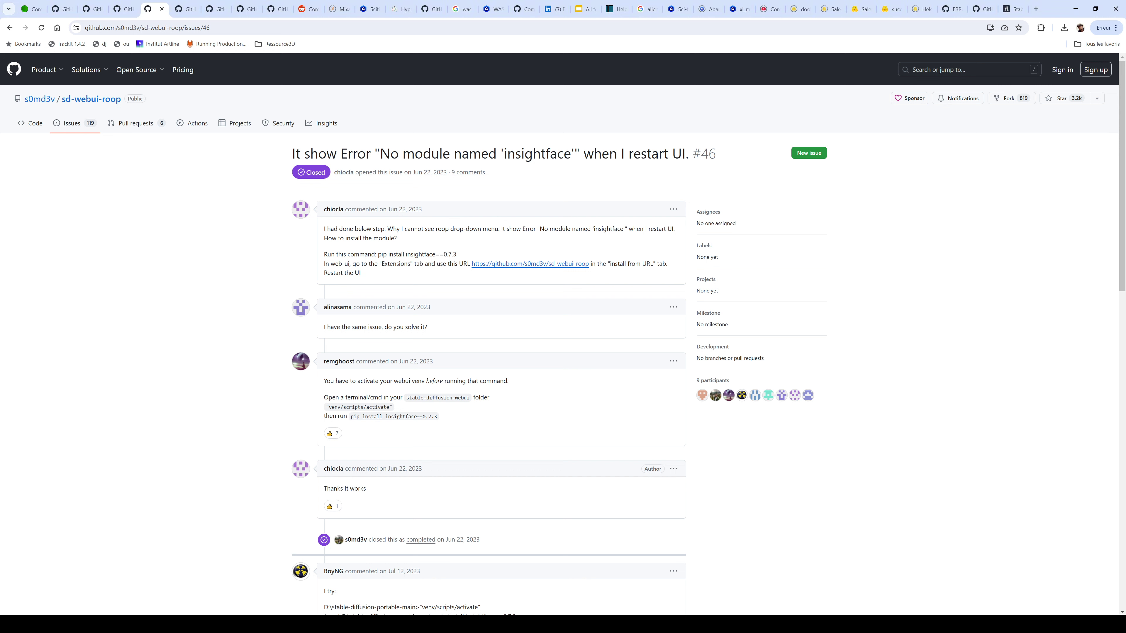
pyautogui.moveTo(470, 625)
pyautogui.moveTo(465, 421); pyautogui.dragTo(226, 393)
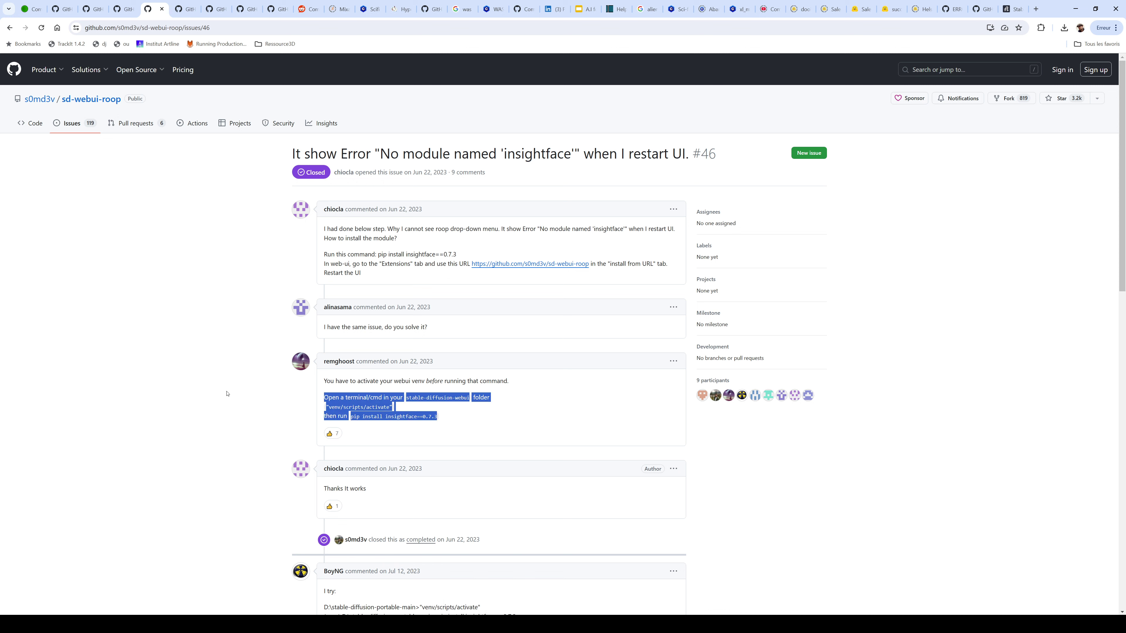
pyautogui.click(474, 417)
# - Open a command prompt in the StabilityMatrix ComfyUI package folder and minimise its window
pyautogui.moveTo(471, 624)
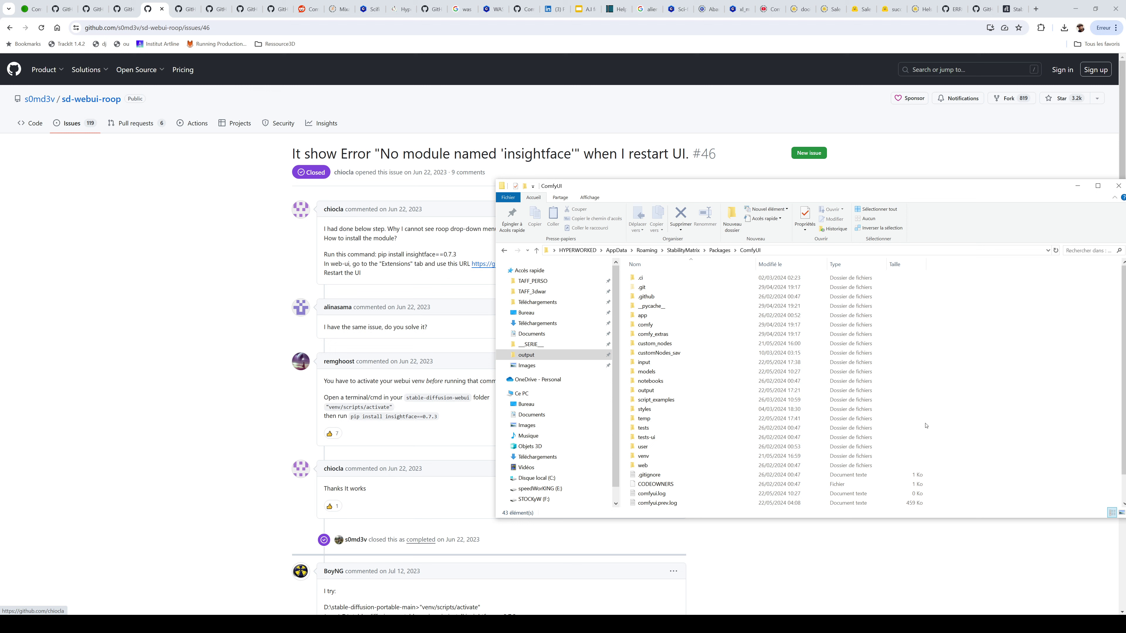
pyautogui.click(867, 249)
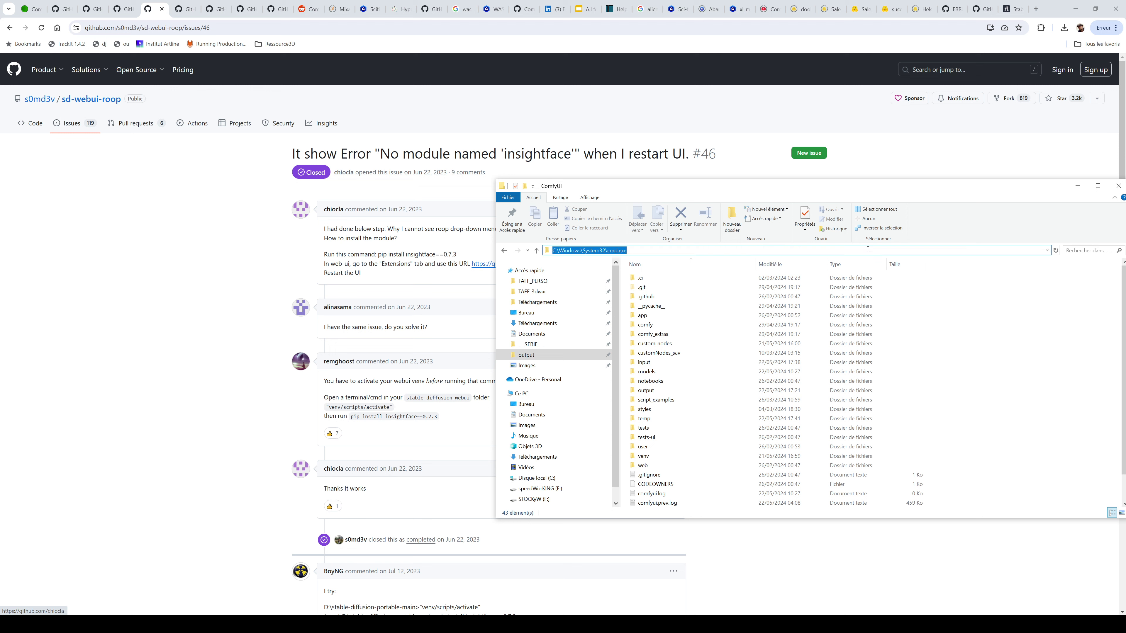
pyautogui.write('cmd')
pyautogui.press('Return')
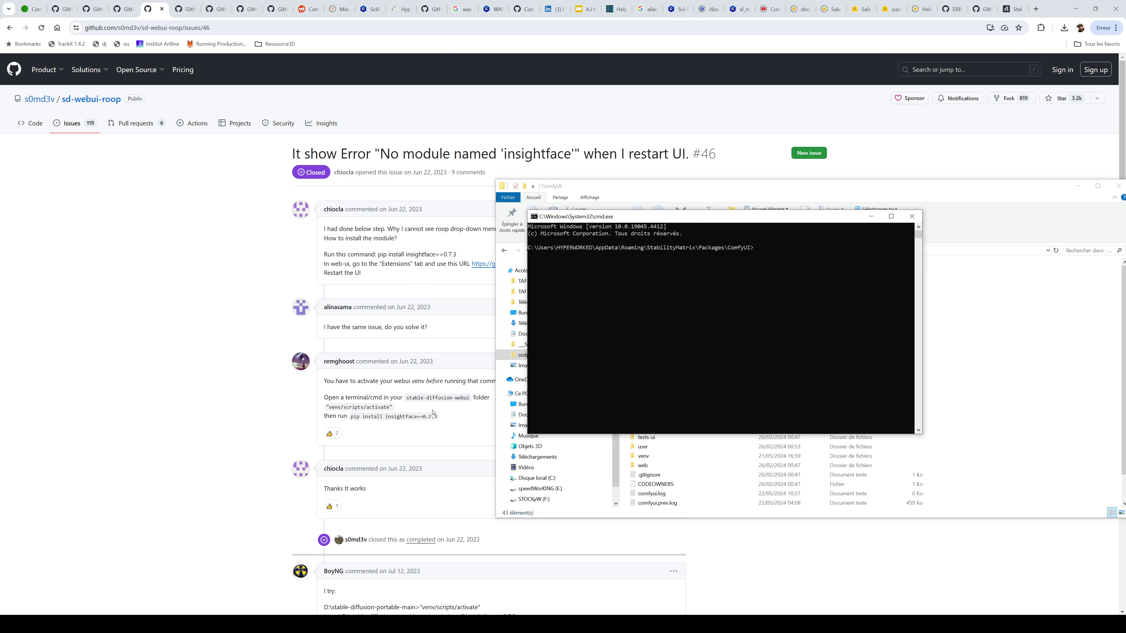
pyautogui.moveTo(762, 217); pyautogui.dragTo(0, 212)
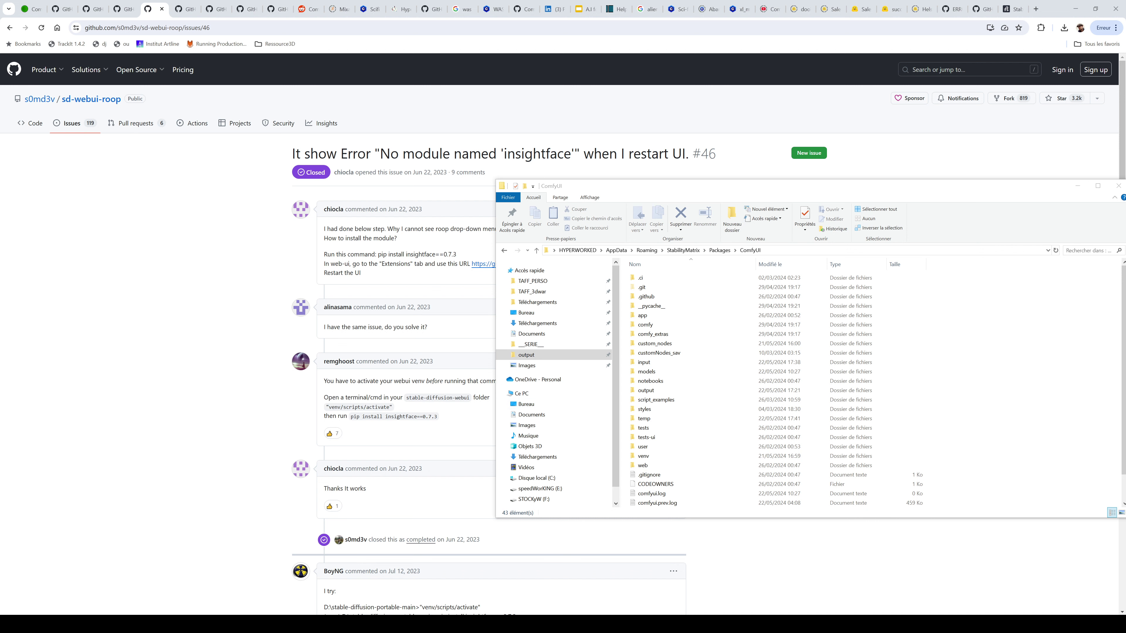
pyautogui.moveTo(1125, 262); pyautogui.dragTo(686, 262)
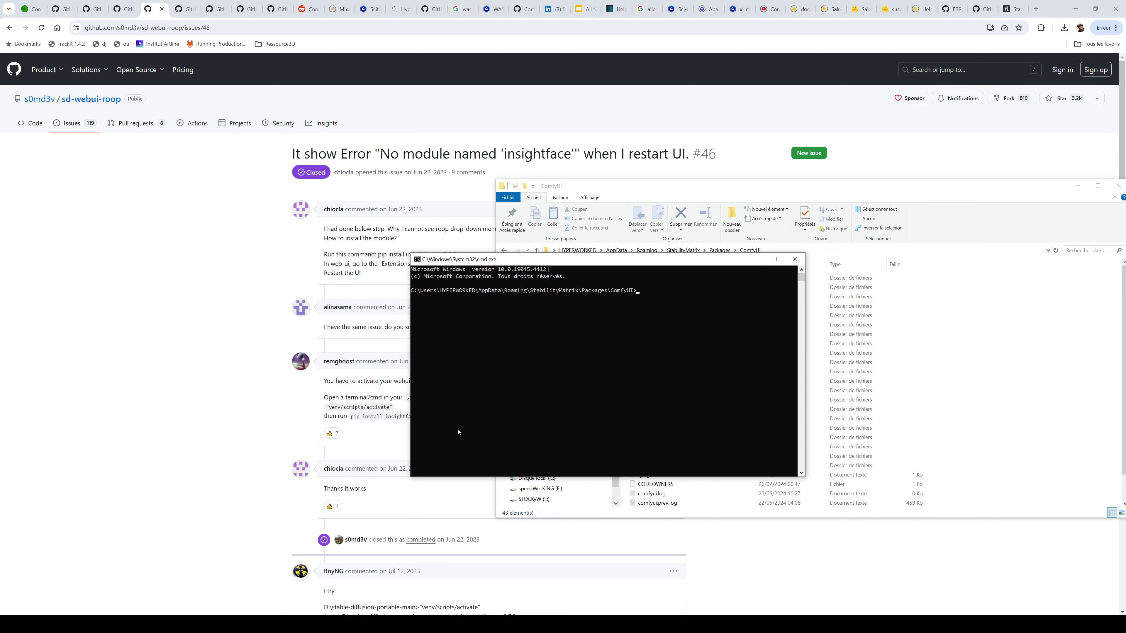
pyautogui.click(753, 259)
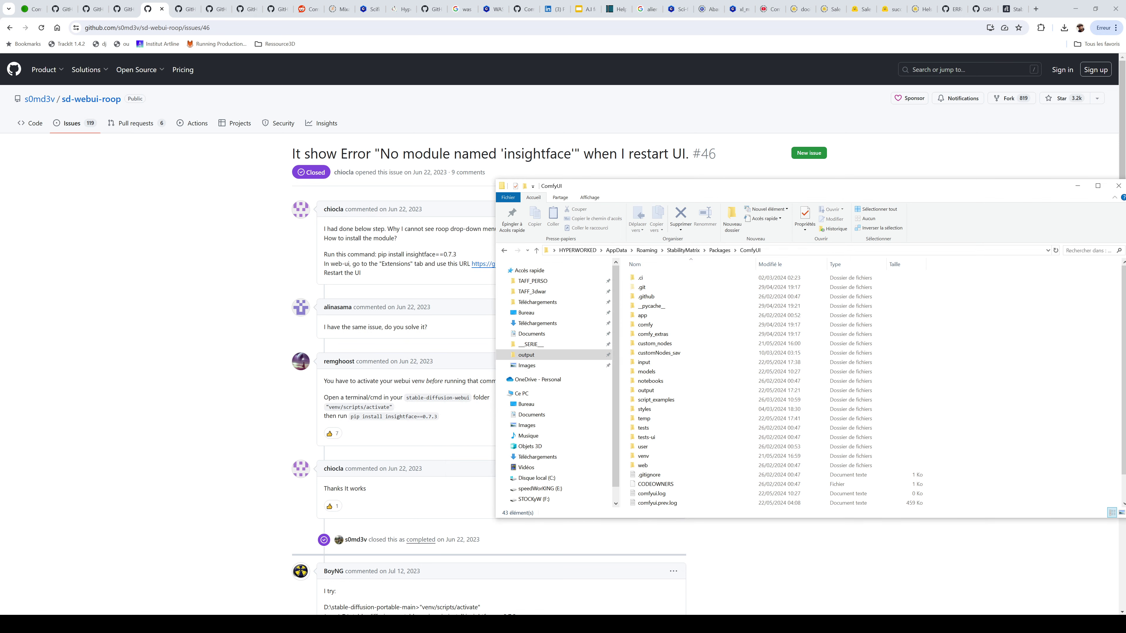
# - Switch to Stability Matrix, return to the package overview and open the Python Packages manager for ComfyUI
pyautogui.hotkey('alt', 'Tab')
pyautogui.moveTo(766, 342); pyautogui.dragTo(544, 9)
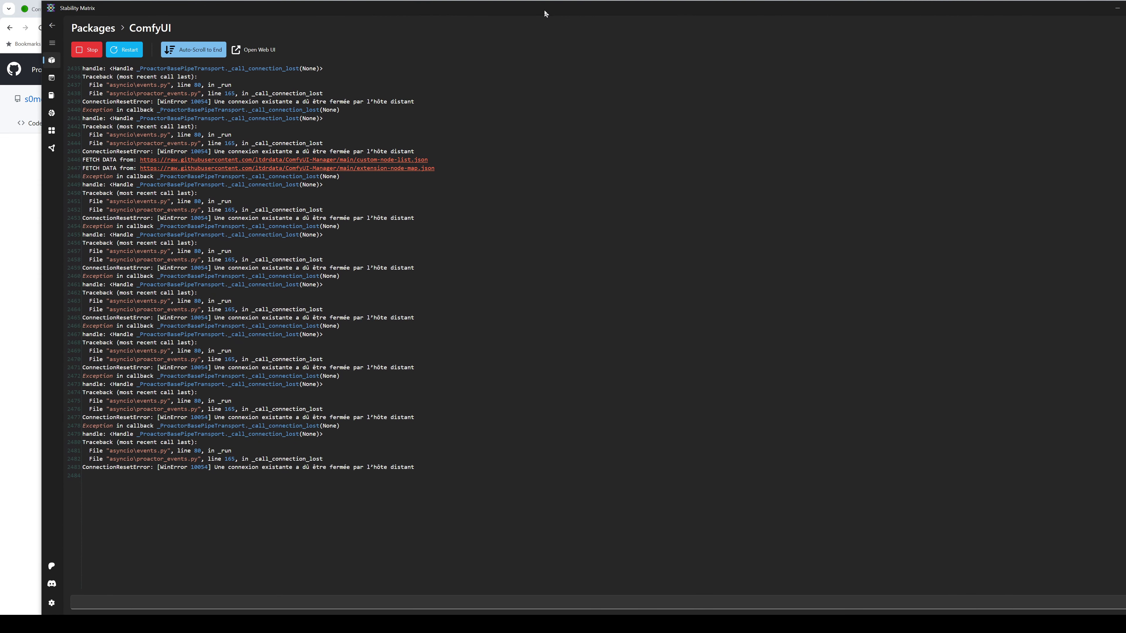
pyautogui.click(94, 30)
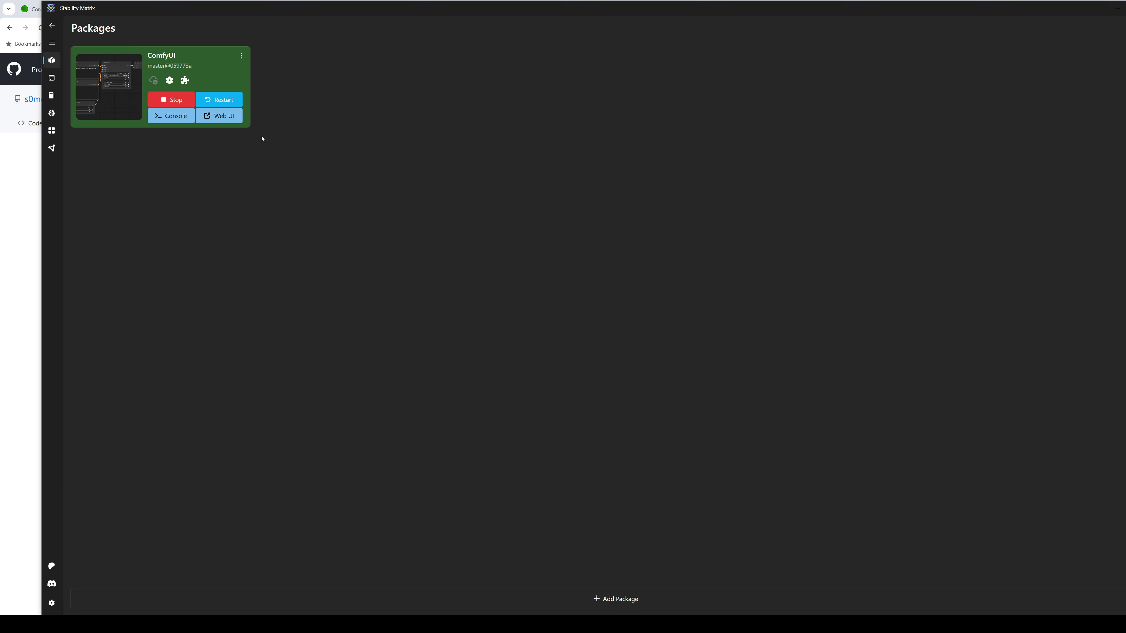
pyautogui.click(242, 57)
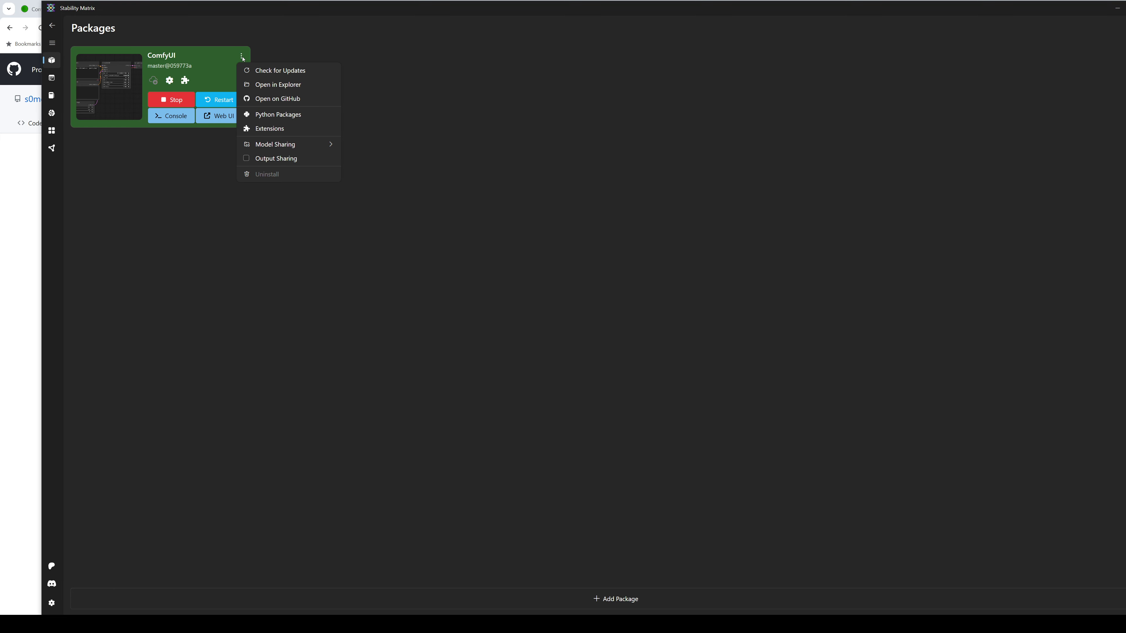
pyautogui.click(303, 117)
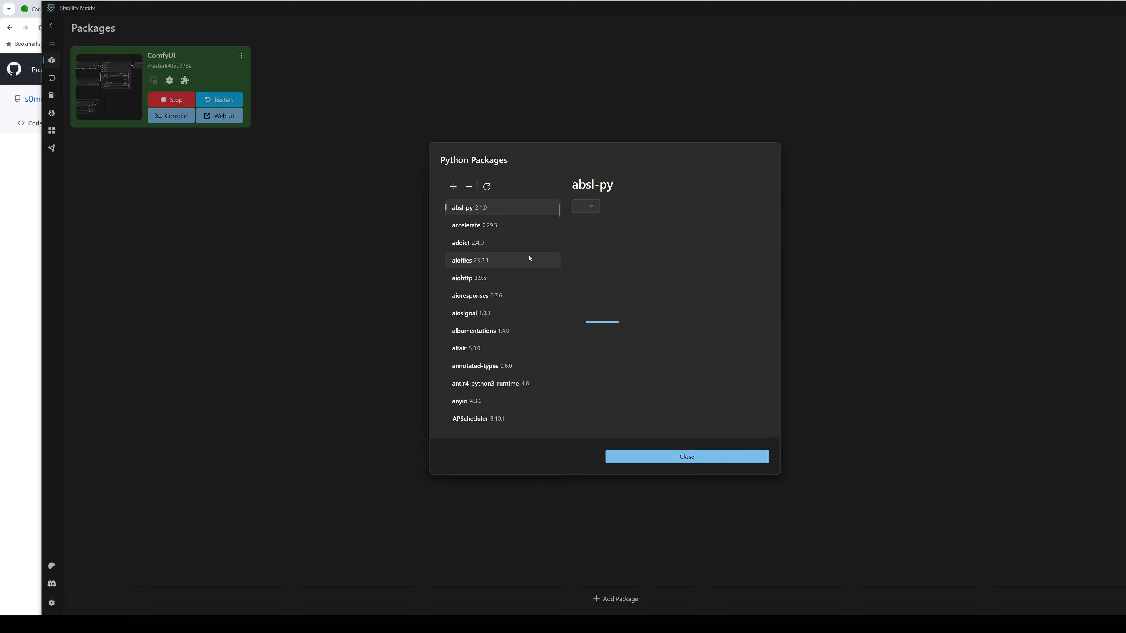
# - Browse ComfyUI's installed Python packages and display the details of opencv-python
pyautogui.scroll(-15, 529, 258)
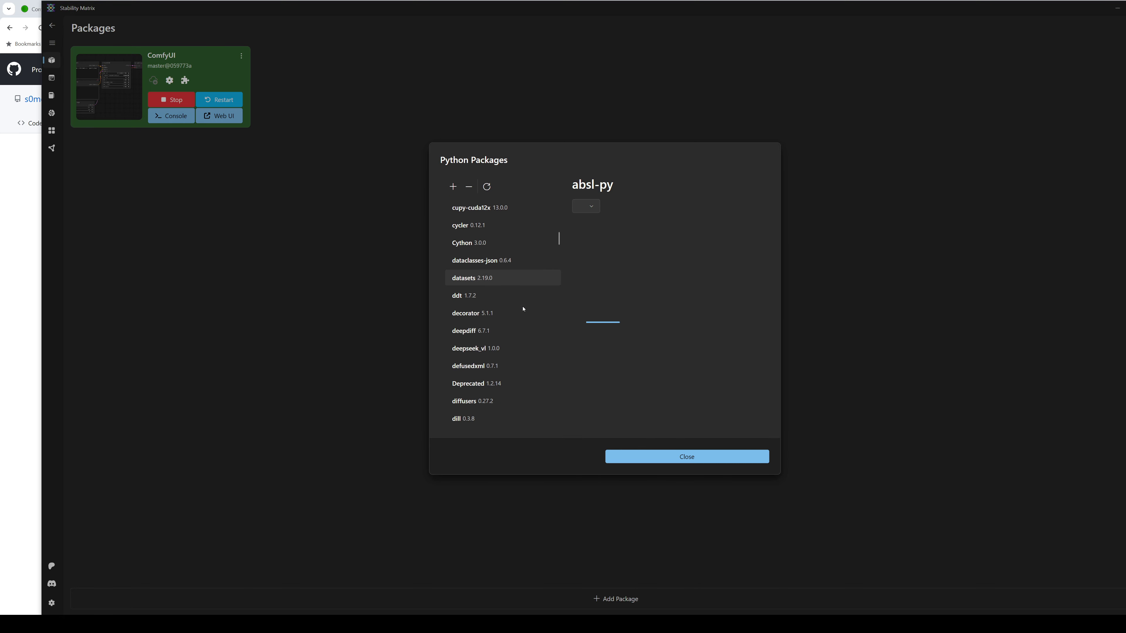
pyautogui.scroll(10, 523, 309)
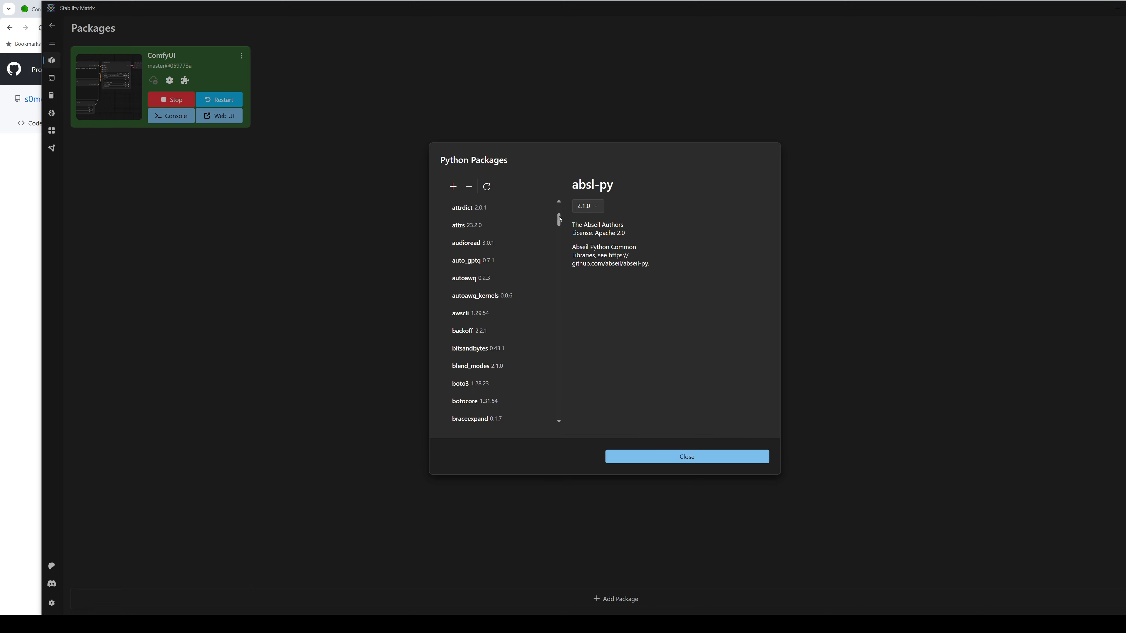
pyautogui.moveTo(560, 218)
pyautogui.mouseDown()
pyautogui.moveTo(559, 420)
pyautogui.moveTo(561, 213)
pyautogui.moveTo(549, 203)
pyautogui.mouseUp()
pyautogui.scroll(-6, 509, 382)
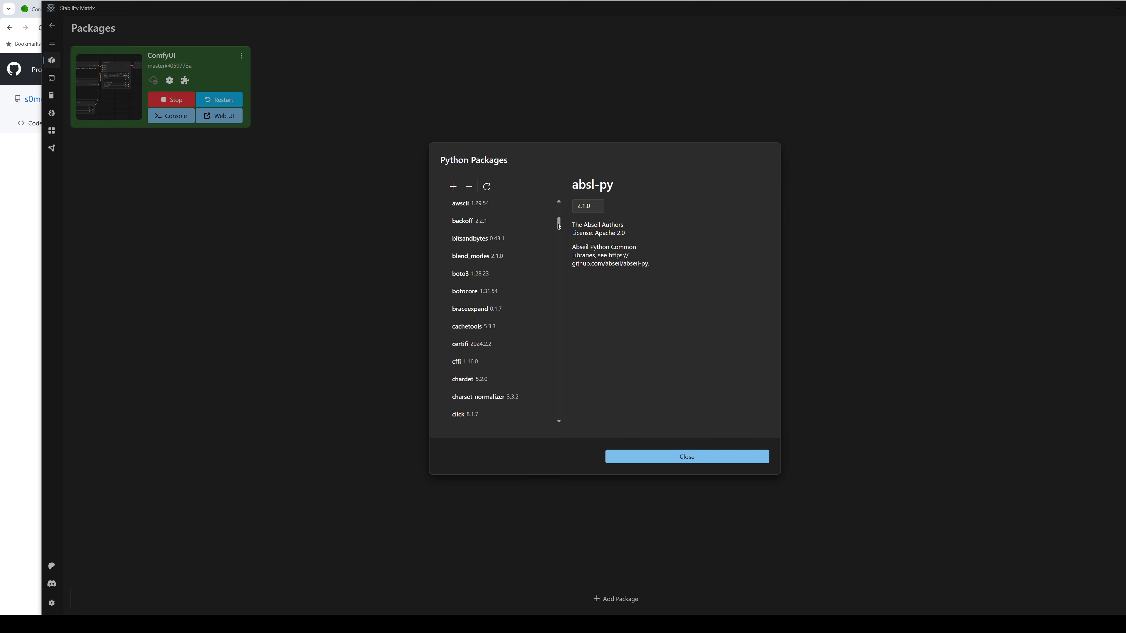
pyautogui.moveTo(558, 226); pyautogui.dragTo(549, 316)
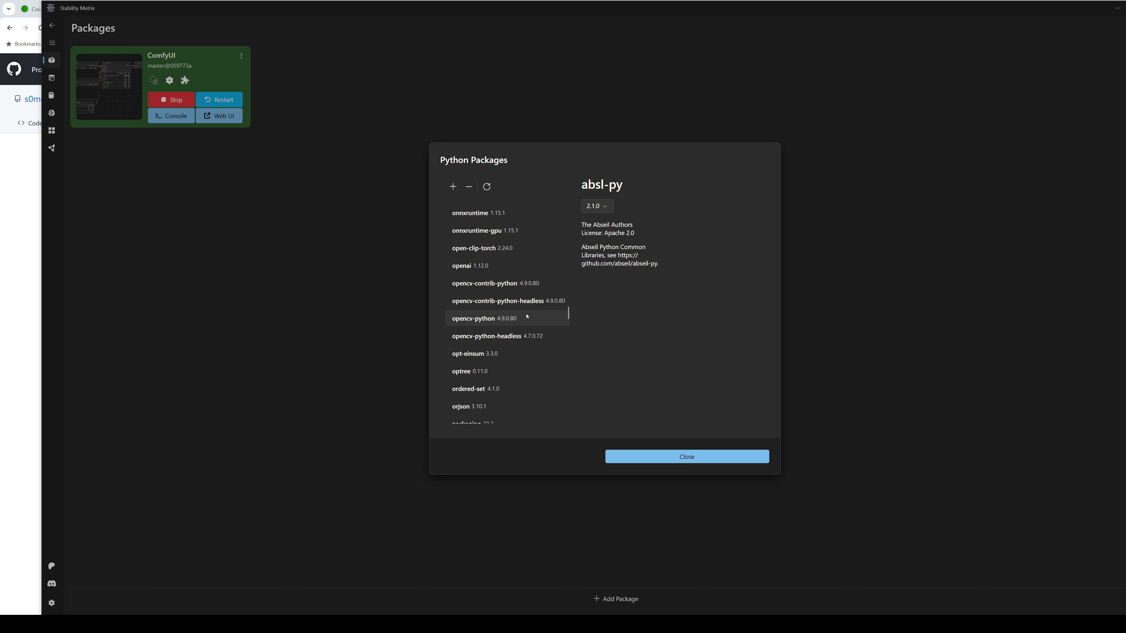
pyautogui.click(527, 316)
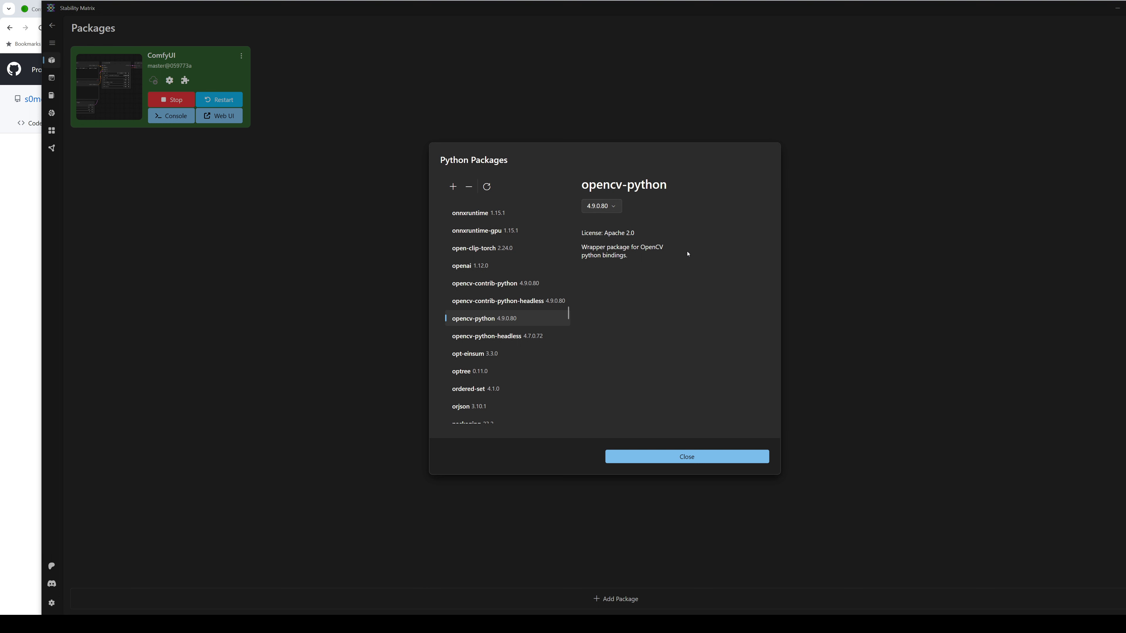
# - Choose version 4.5.3.56 for opencv-python without installing it and close the package manager
pyautogui.click(597, 207)
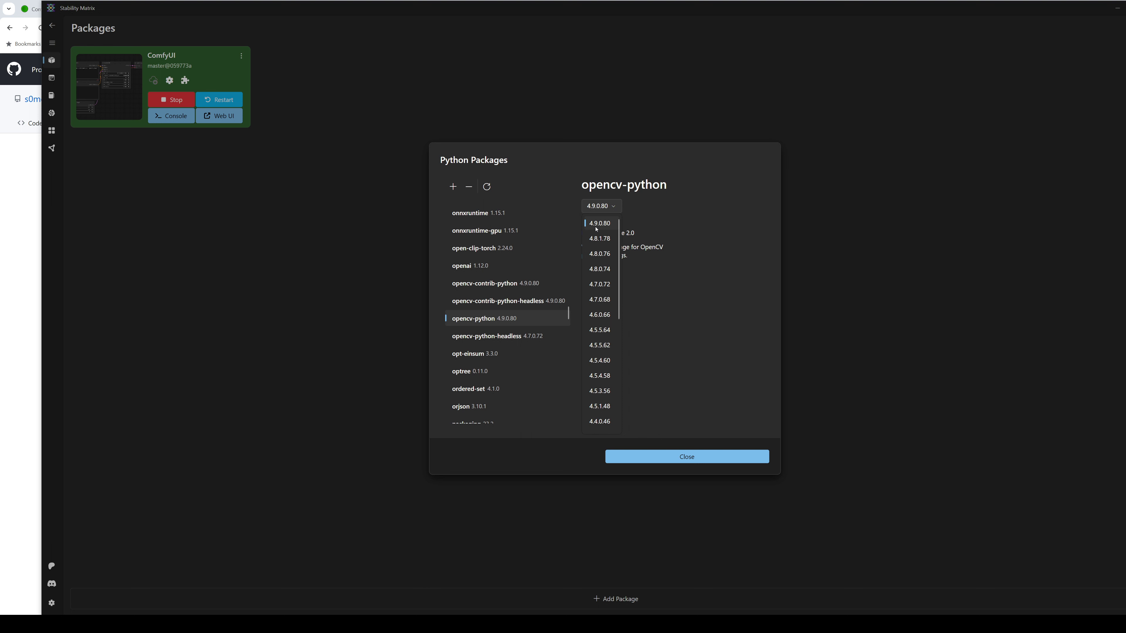
pyautogui.click(603, 391)
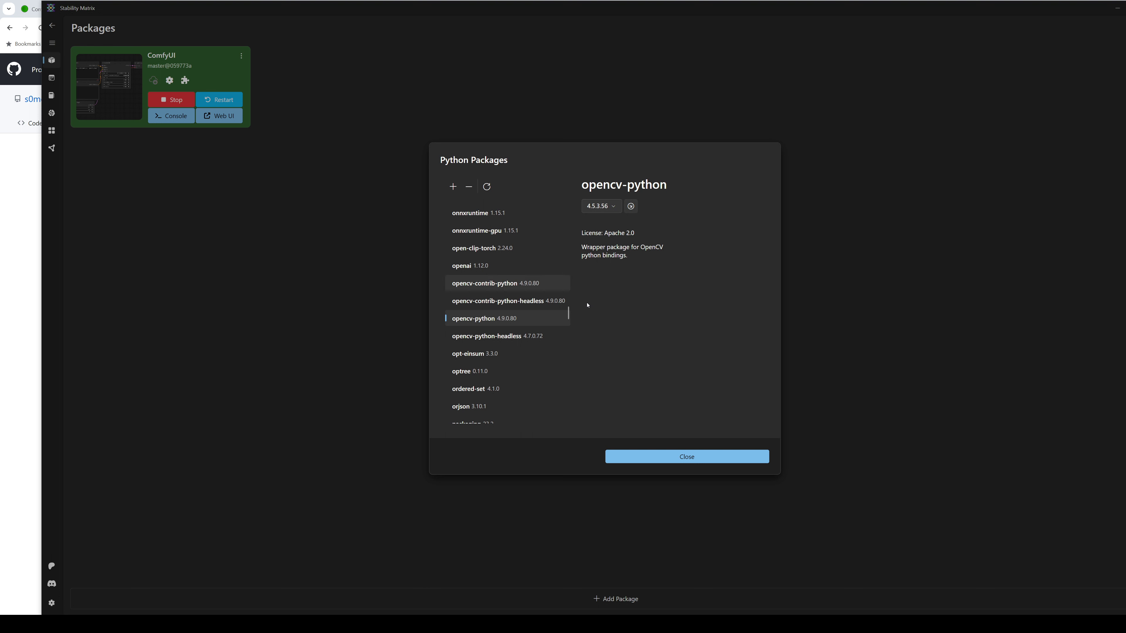
pyautogui.click(685, 457)
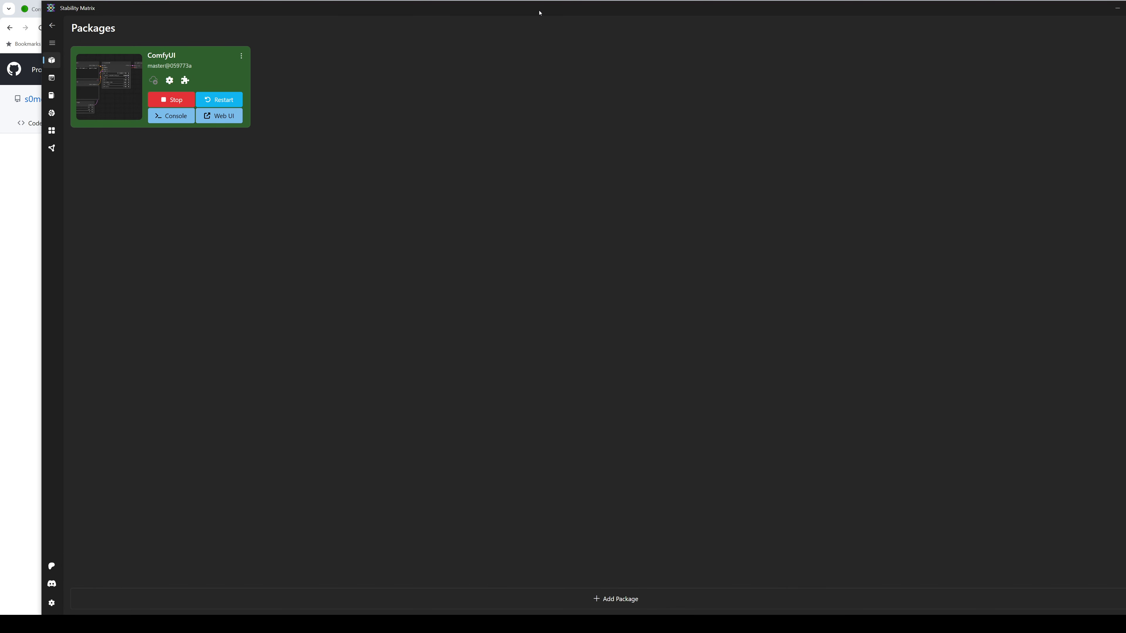
# - Show the management options of the ComfyUI package again
pyautogui.click(241, 56)
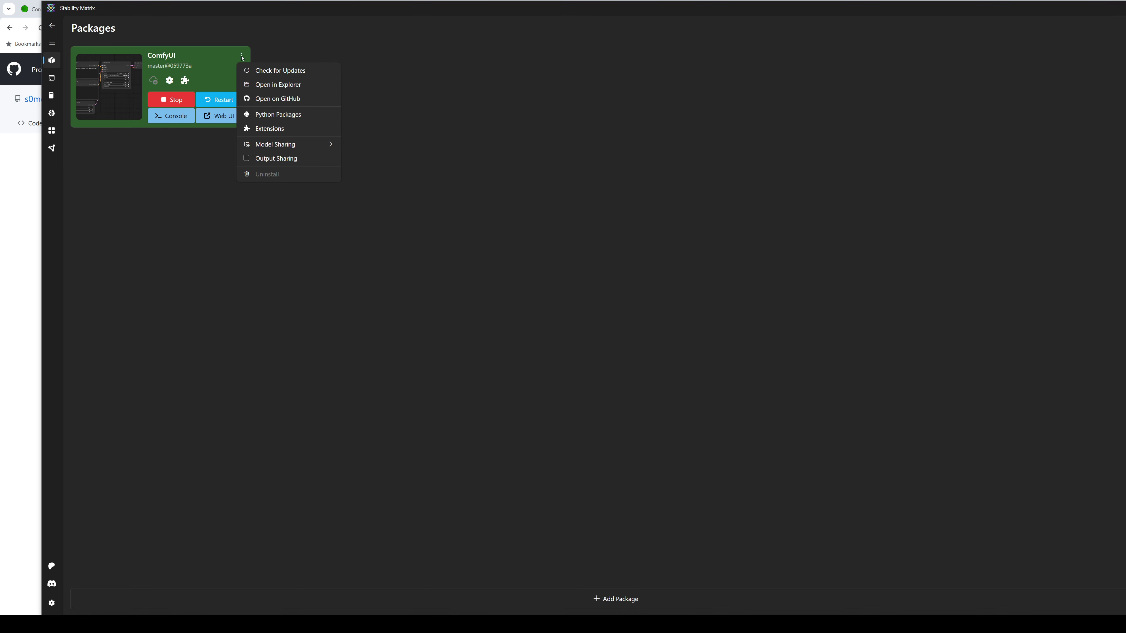